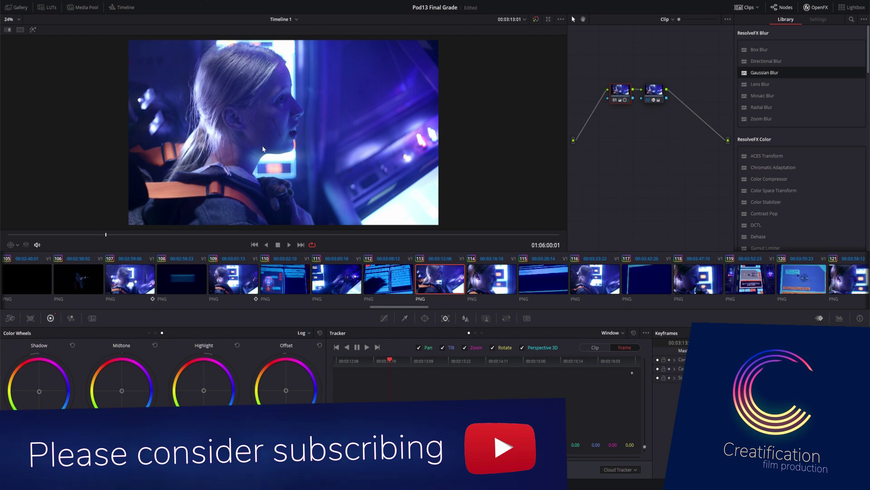
Scrub the shot forward to frame 03:13:09.
scroll(283, 125, "up", 5)
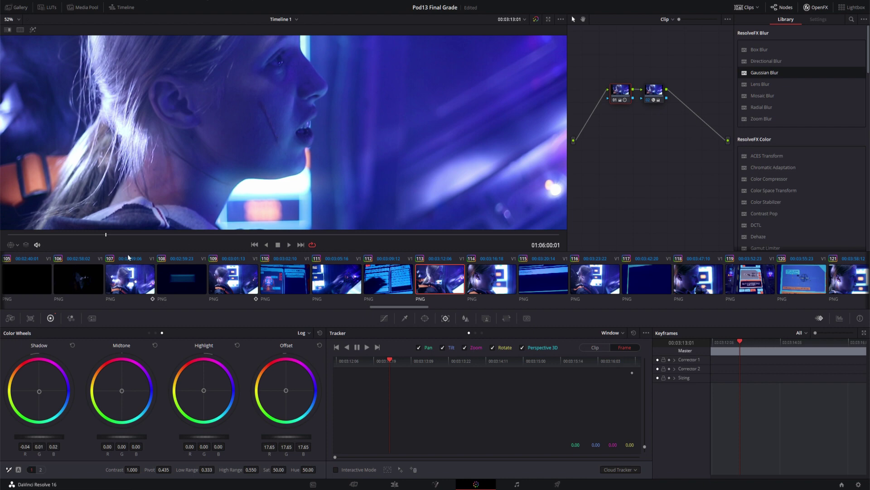
left_click_drag(107, 235, 134, 240)
scroll(283, 157, "down", 4)
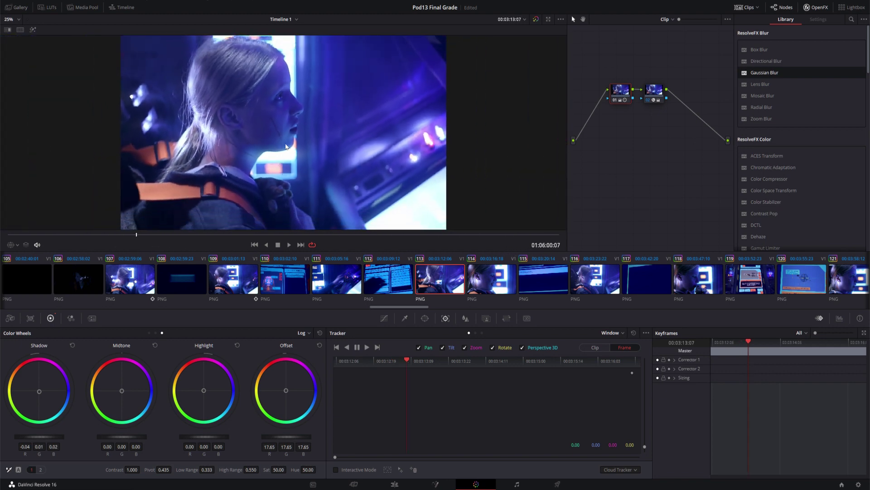
scroll(286, 146, "up", 1)
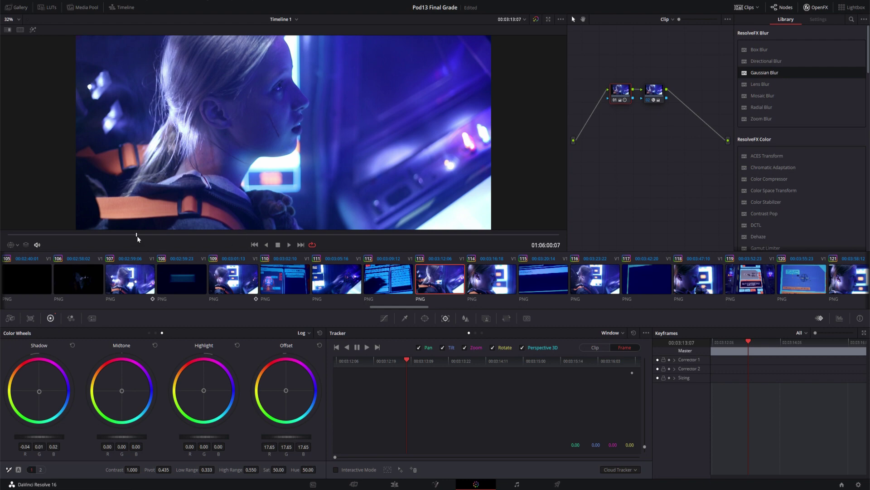
mouse_move(133, 234)
left_mouse_down()
mouse_move(97, 235)
mouse_move(146, 235)
left_mouse_up()
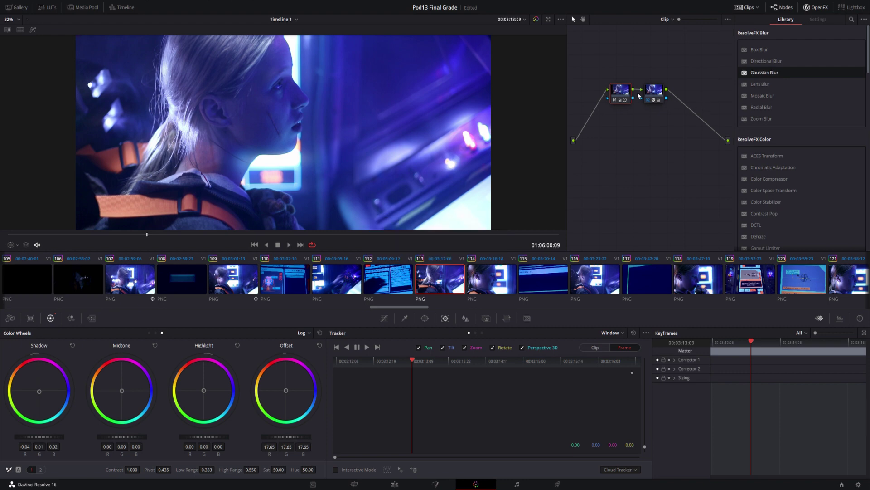
Check the Glow node's effect on and off, move it right, and select node 01.
left_click_drag(655, 93, 662, 93)
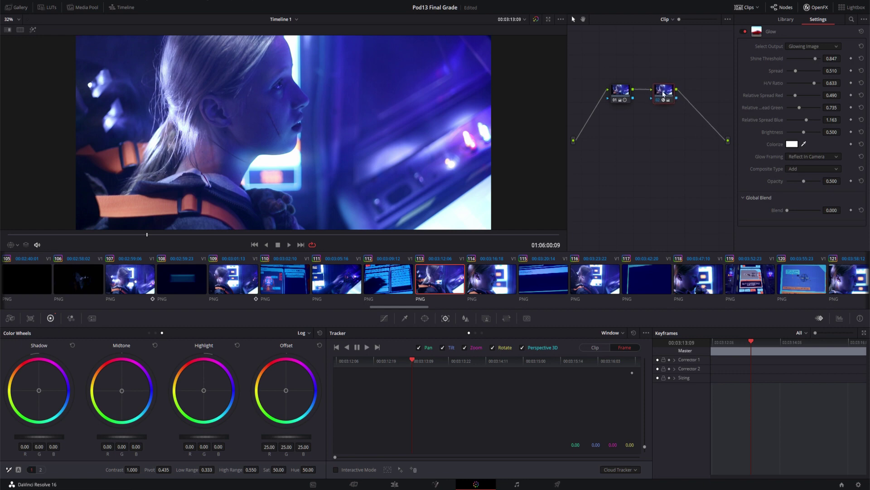
left_click(745, 31)
left_click(745, 32)
left_click_drag(661, 89, 685, 89)
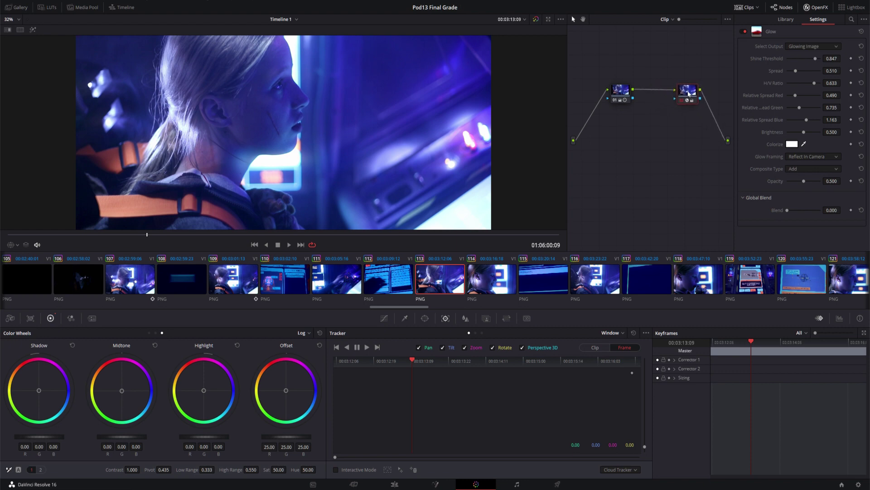
left_click(621, 93)
Add a serial node after node 01 with Add Node > Add Serial and tidy the graph.
right_click(621, 94)
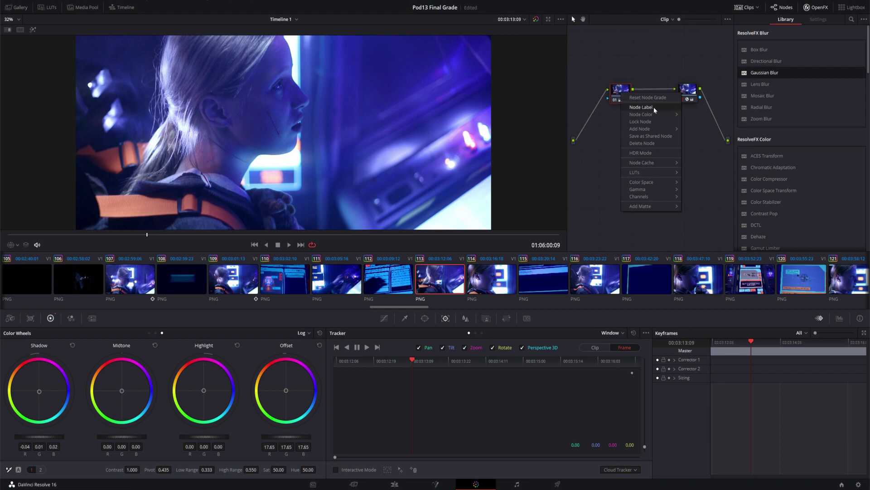
mouse_move(656, 117)
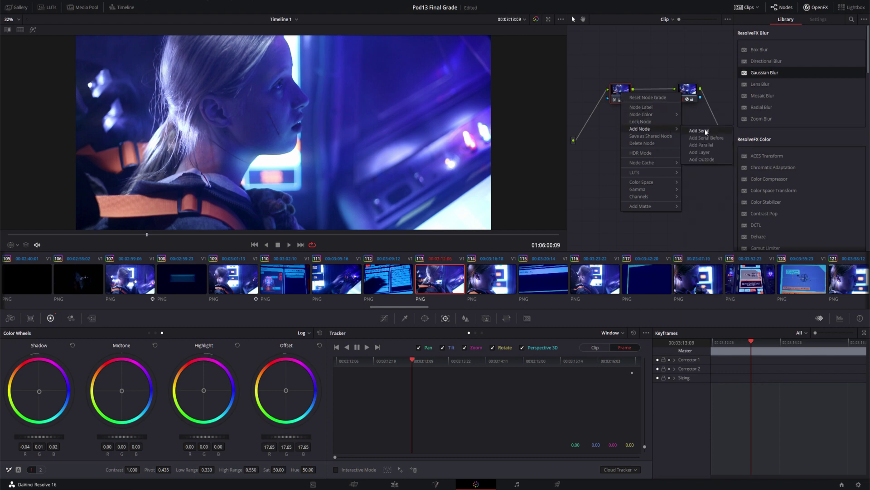
left_click(705, 131)
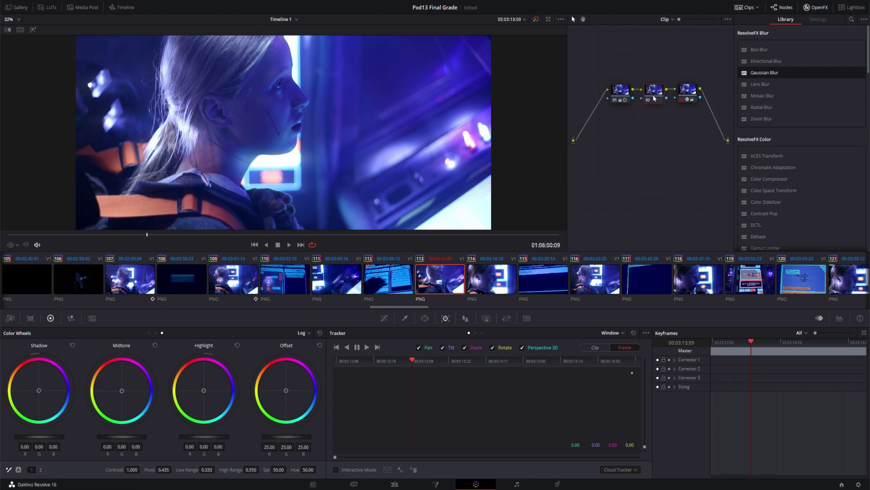
left_click_drag(619, 95, 648, 96)
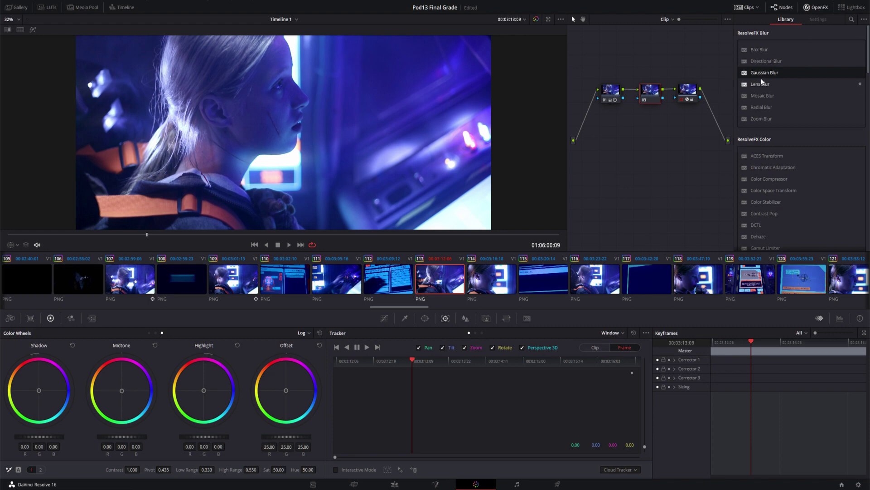
Drop the OpenFX Gaussian Blur onto node 03 and disable it for now.
left_click_drag(758, 74, 650, 93)
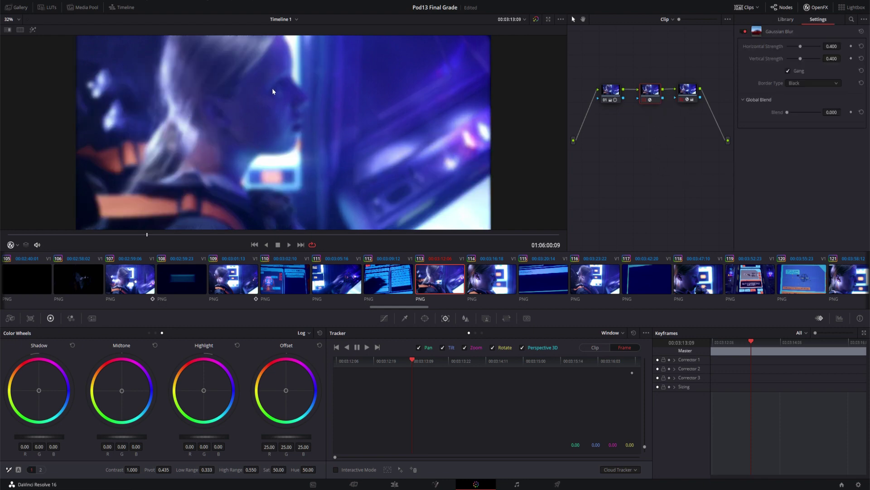
scroll(295, 135, "up", 4)
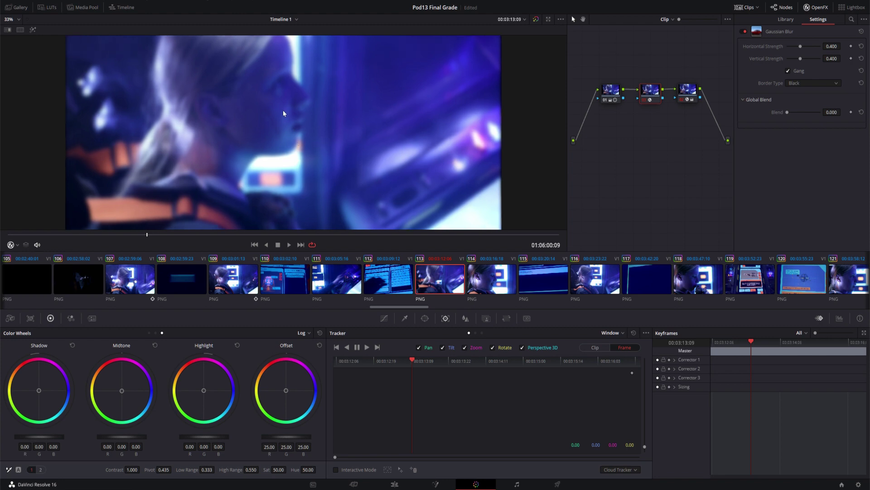
scroll(309, 145, "down", 2)
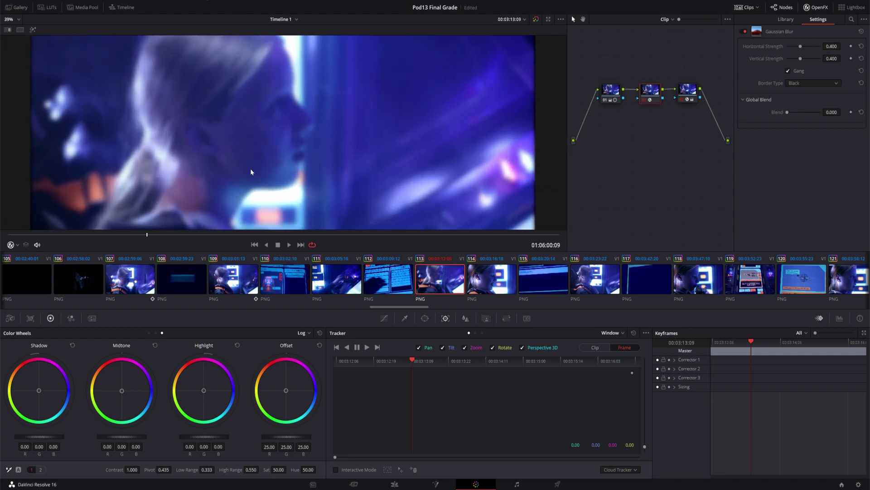
scroll(296, 154, "down", 2)
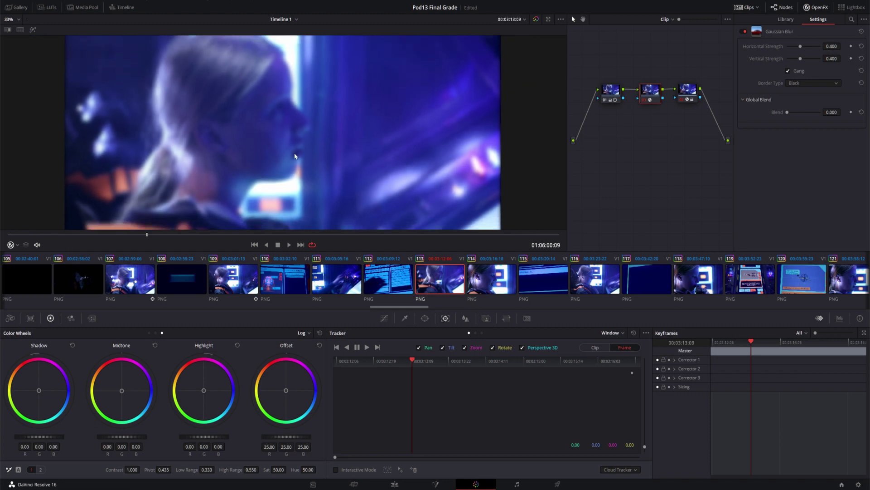
left_click(745, 31)
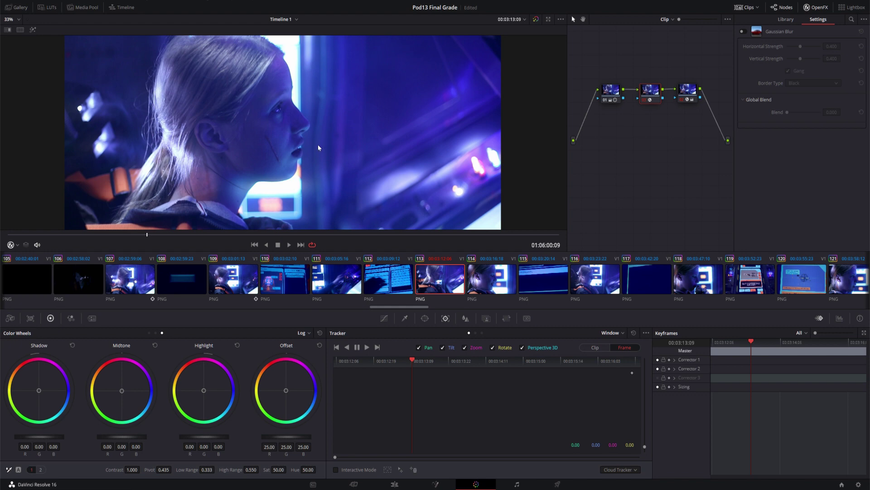
Show the Window palette's shapes and frame the viewer on the cheek scar.
left_click(425, 319)
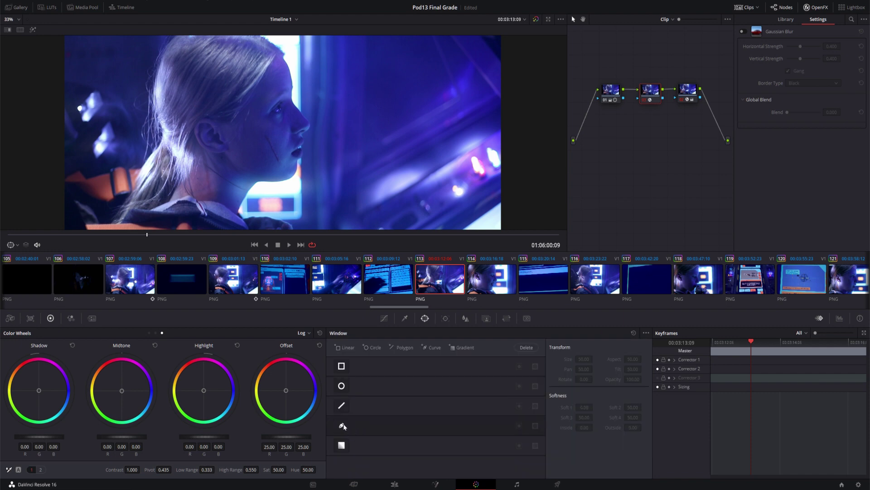
scroll(282, 139, "up", 2)
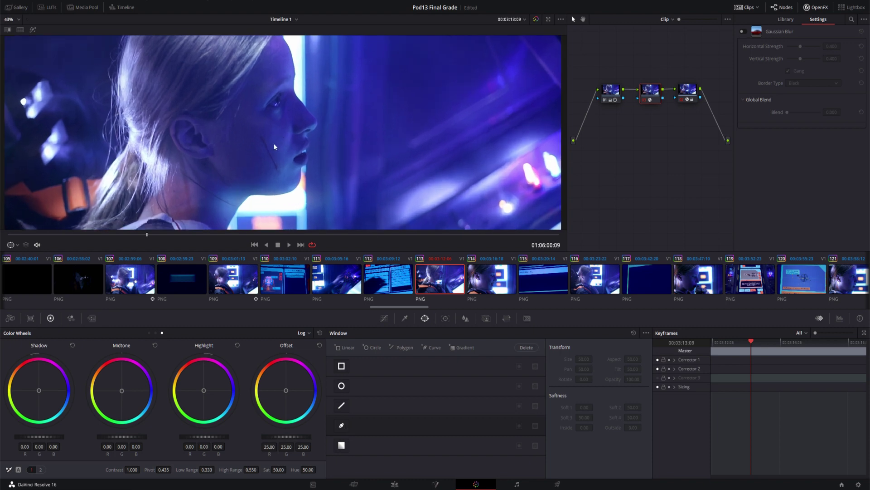
scroll(274, 143, "up", 2)
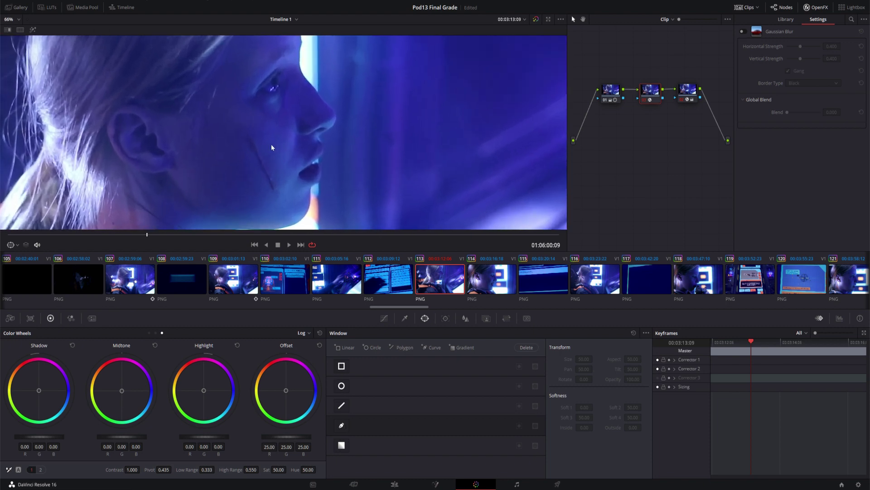
scroll(274, 148, "down", 1)
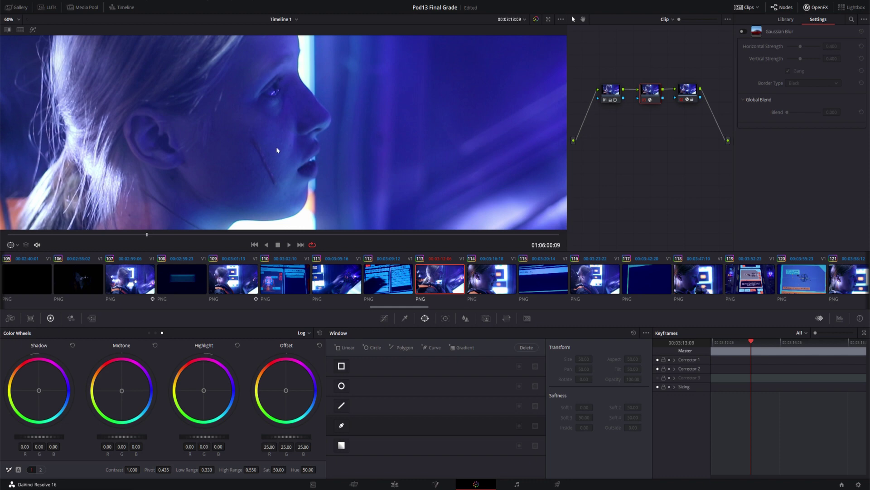
left_click_drag(276, 148, 279, 141)
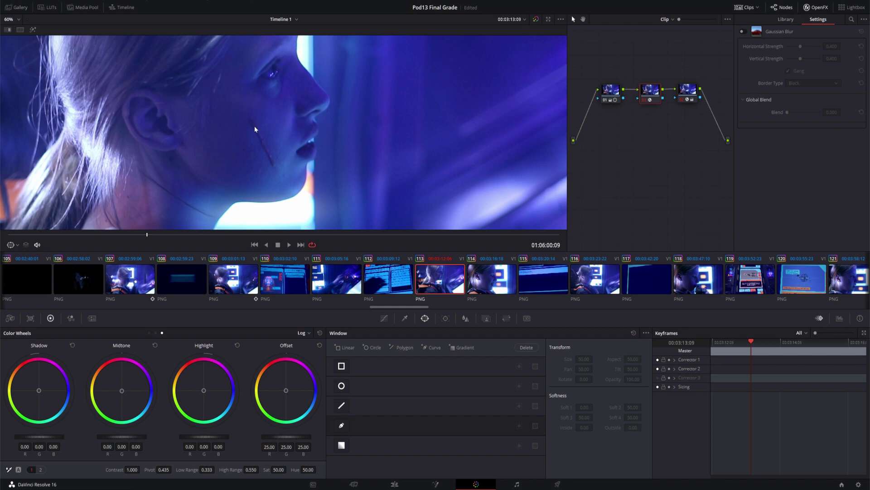
Draw a closed curve window with points around the scar and jawline.
left_click(244, 101)
left_click_drag(268, 104, 250, 174)
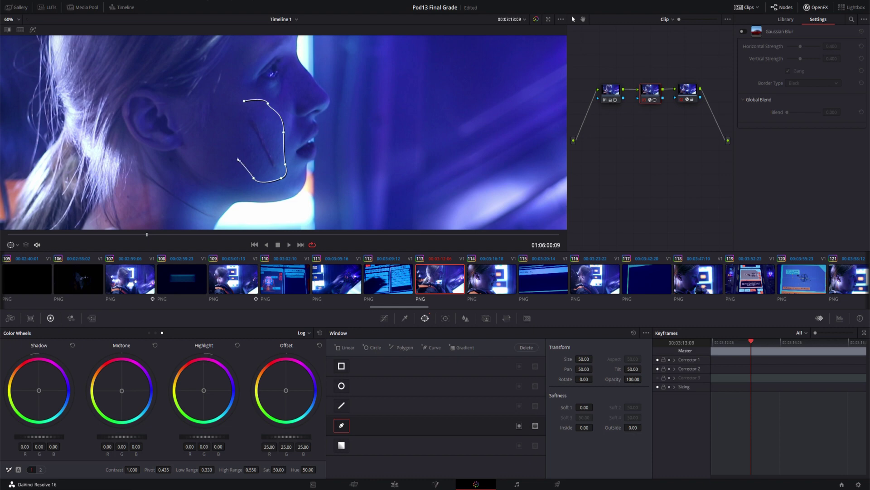
left_click(232, 167)
left_click(219, 132)
left_click(227, 106)
left_click(244, 101)
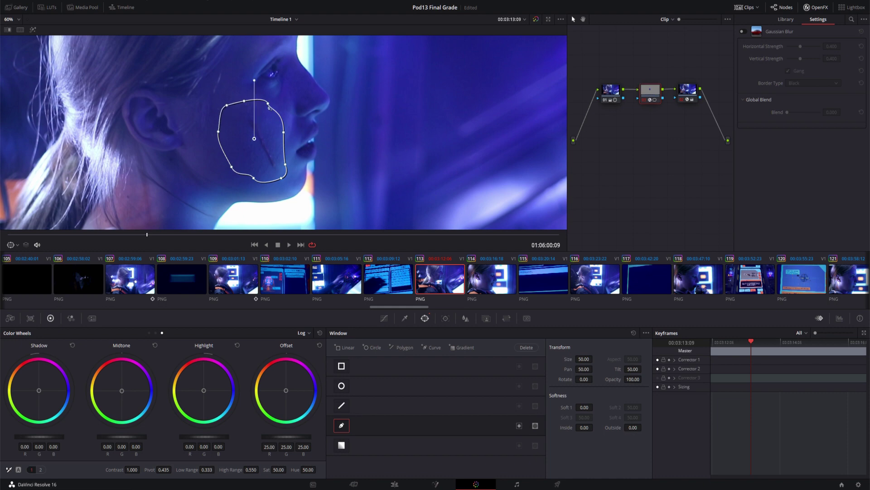
Adjust the curve's points to fully cover the scar and save the project.
left_click_drag(269, 104, 261, 104)
left_click_drag(254, 179, 237, 166)
left_click_drag(218, 131, 225, 139)
left_click_drag(226, 106, 277, 114)
left_click(261, 102)
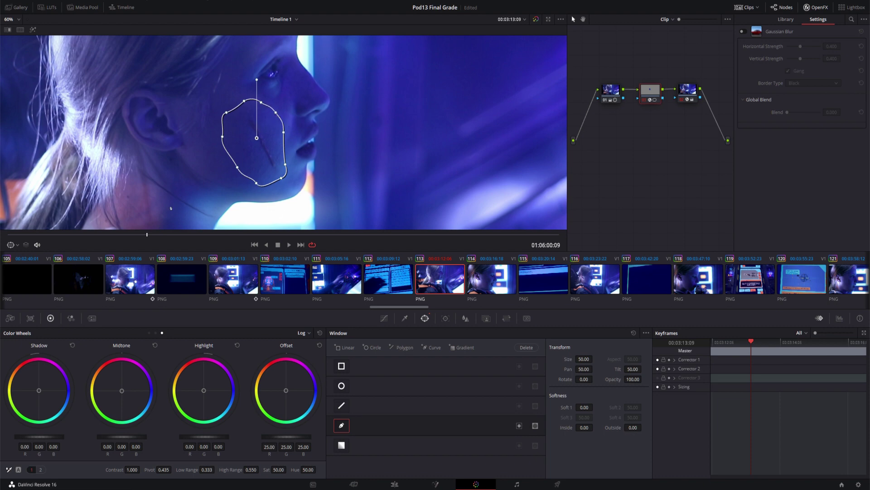
key("ctrl+s")
Re-enable the Gaussian Blur at 0.204 strength and set the viewer overlay to Off.
left_click(743, 32)
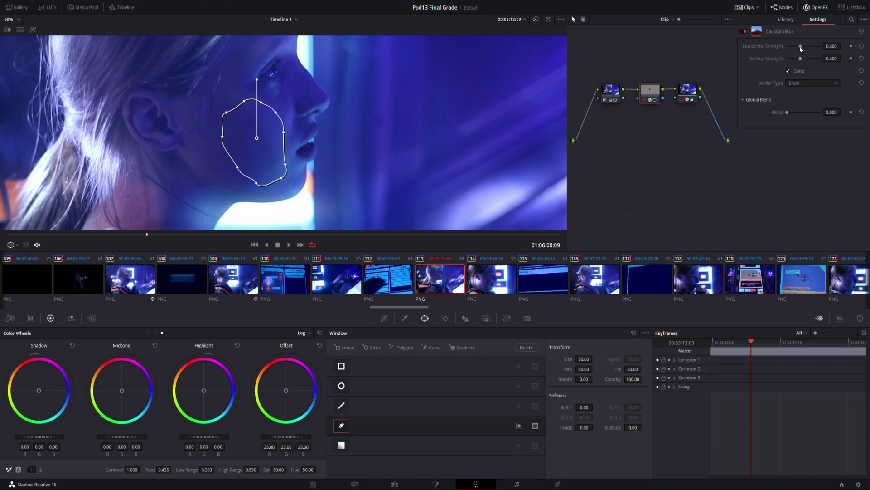
left_click_drag(800, 47, 795, 49)
left_click(18, 245)
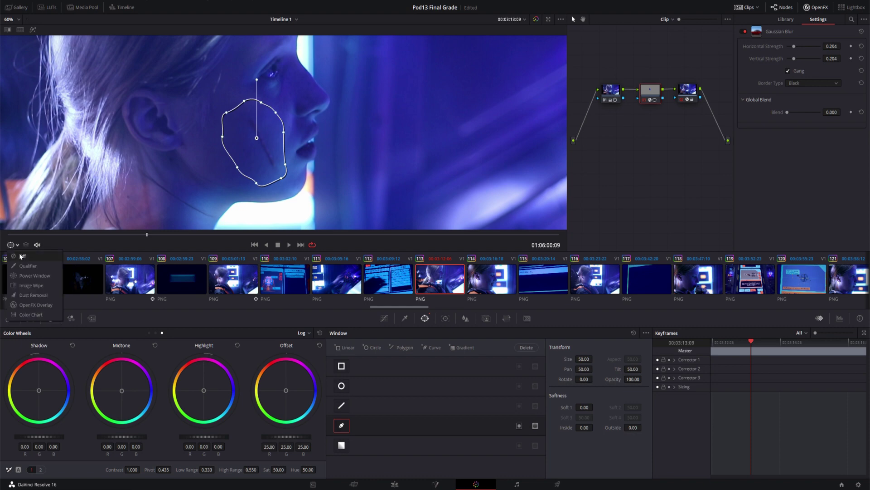
left_click(20, 257)
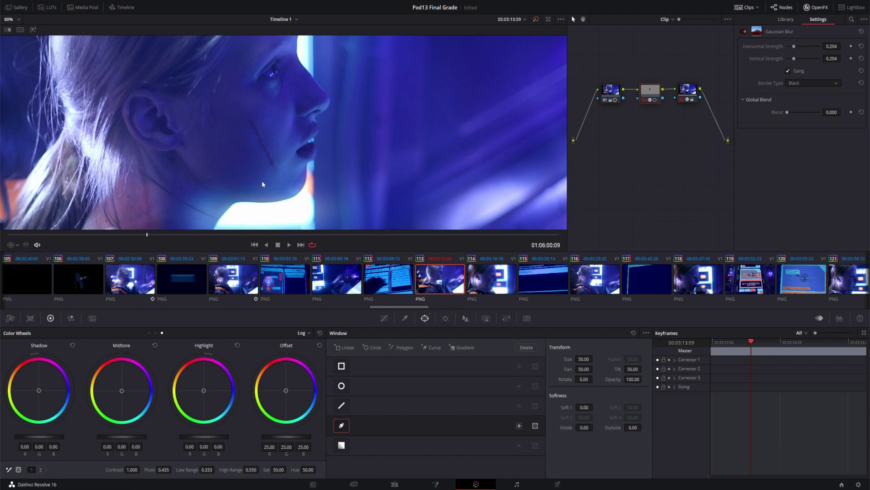
Compare the softened cheek with the blur toggled off and back on.
left_click(744, 32)
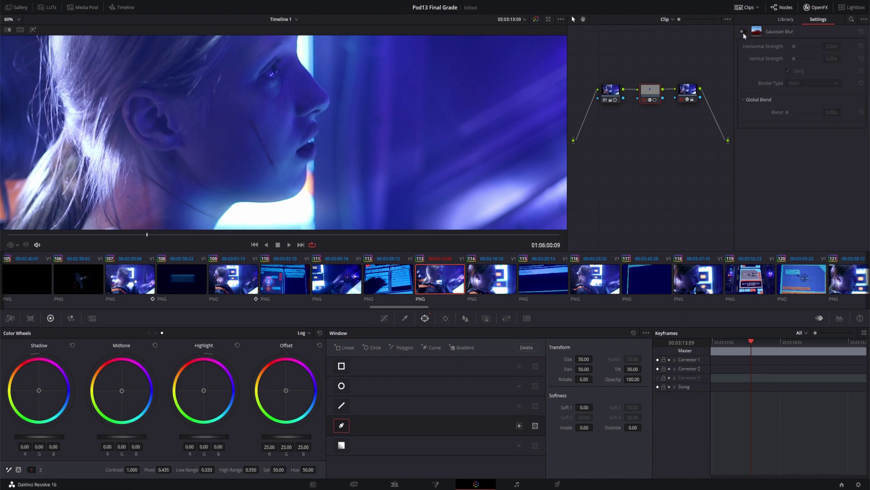
left_click(744, 33)
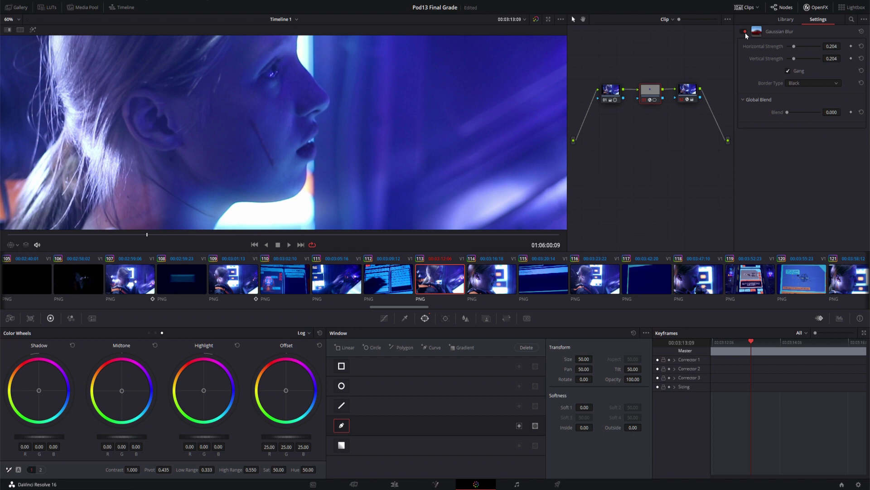
scroll(329, 137, "down", 4)
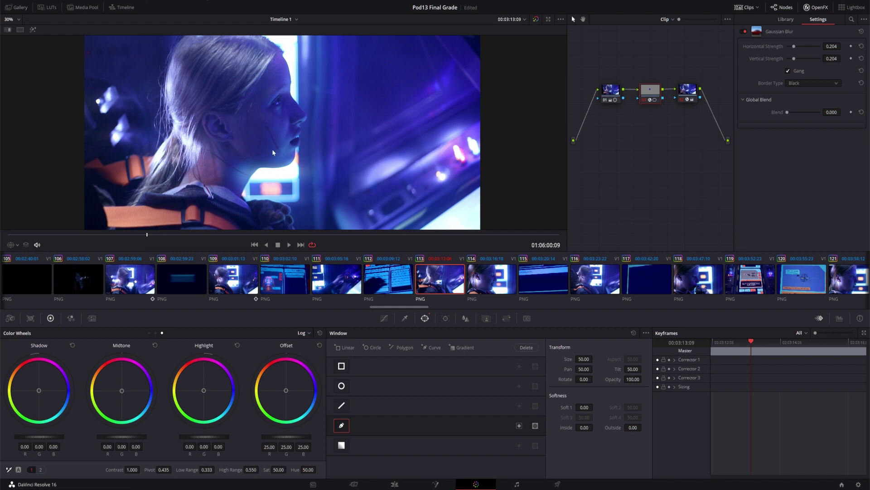
scroll(277, 142, "up", 3)
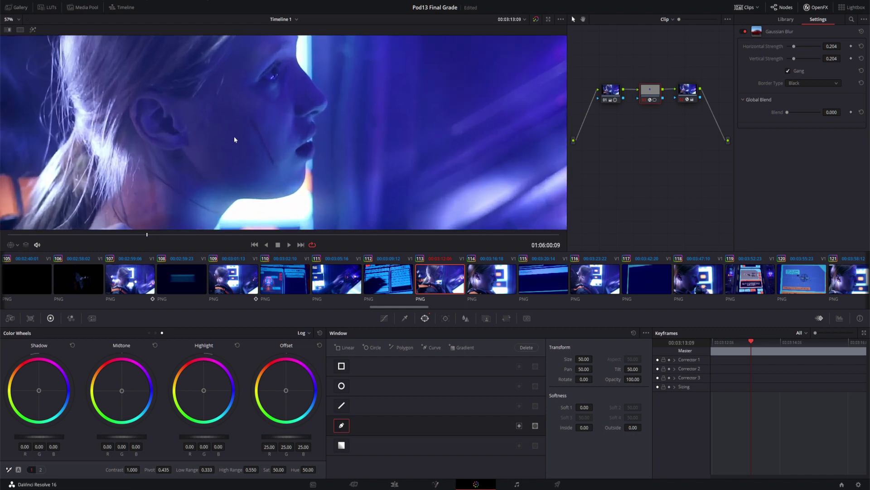
Set the viewer overlay to Power Window and zoom the viewer out to 41%.
scroll(277, 154, "up", 2)
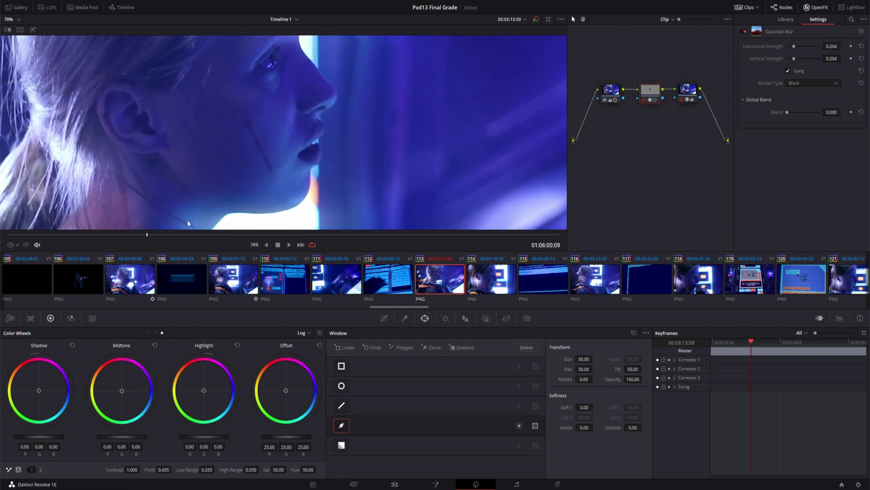
left_click(11, 245)
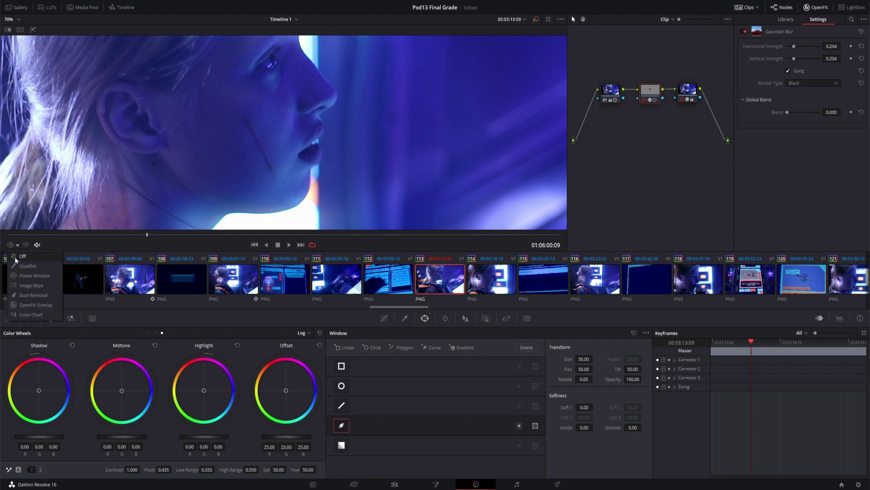
left_click(19, 276)
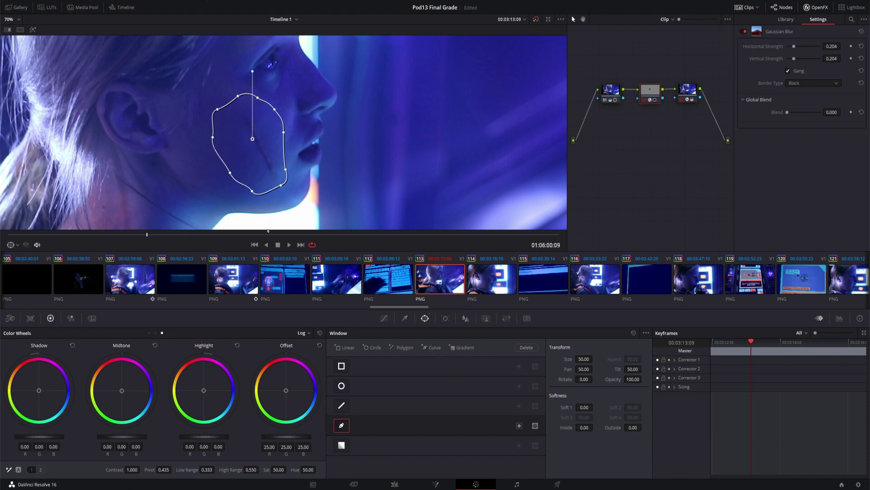
scroll(274, 156, "down", 4)
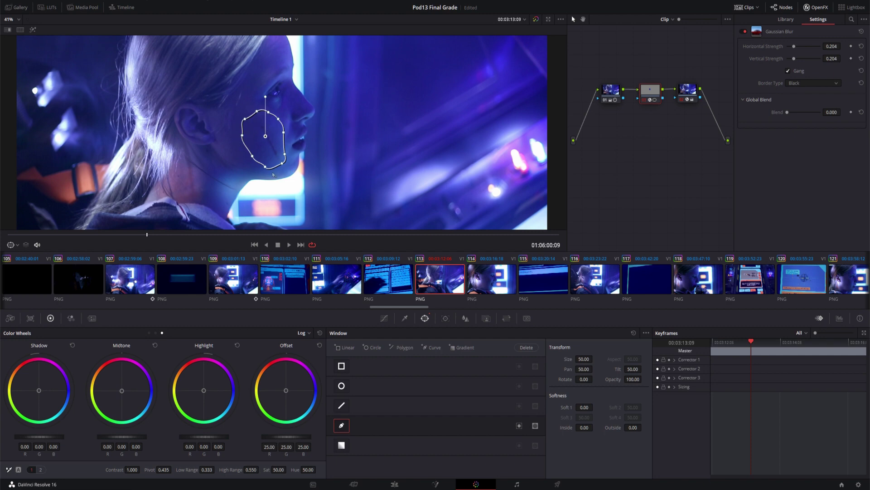
Track the cheek window forward, then check it at 00:03:13:05, the last frame and 00:03:12:22.
left_click(444, 318)
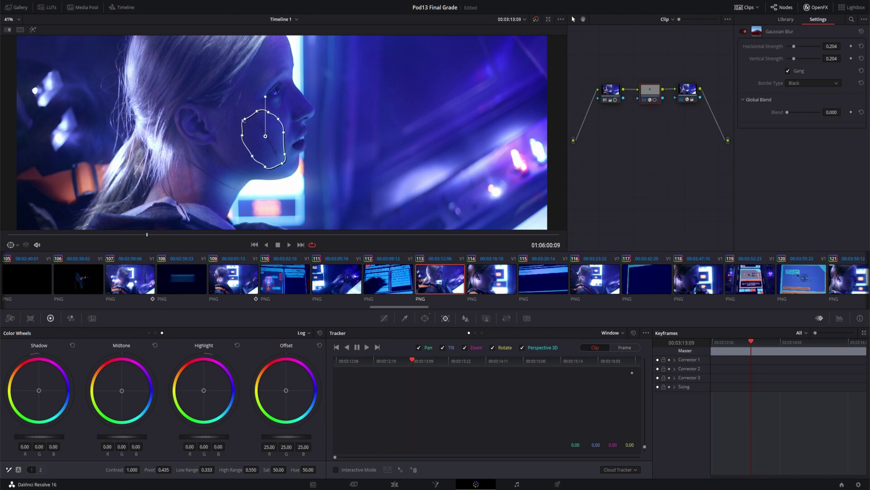
left_click(367, 350)
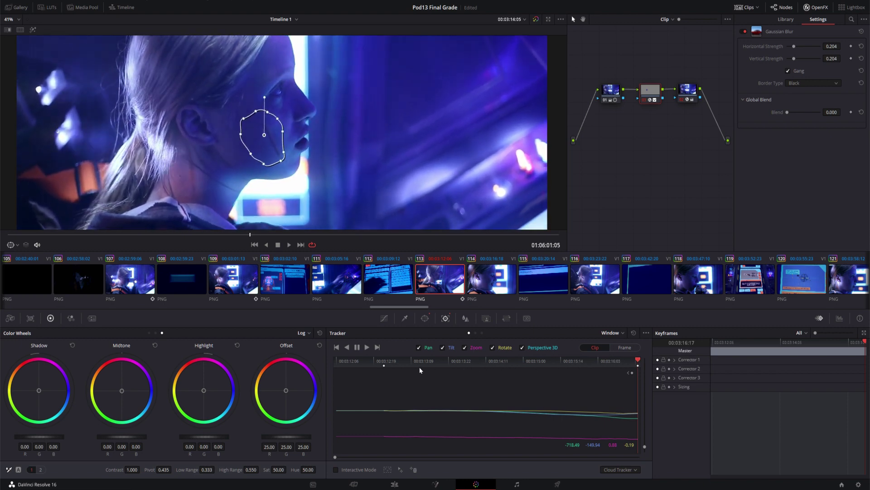
left_click(401, 367)
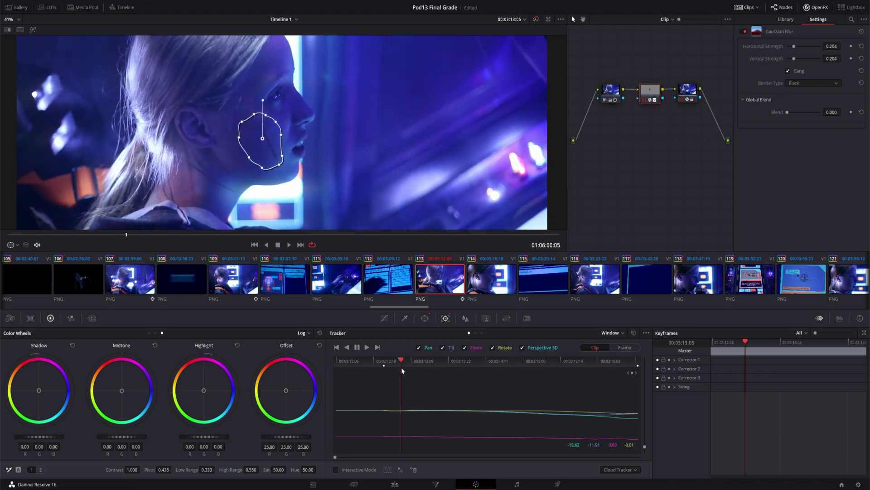
left_click(637, 362)
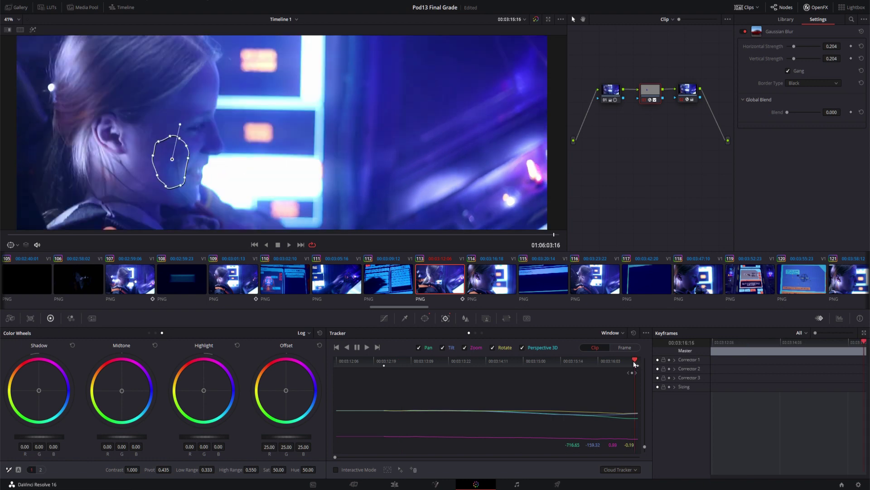
left_click_drag(640, 359, 385, 366)
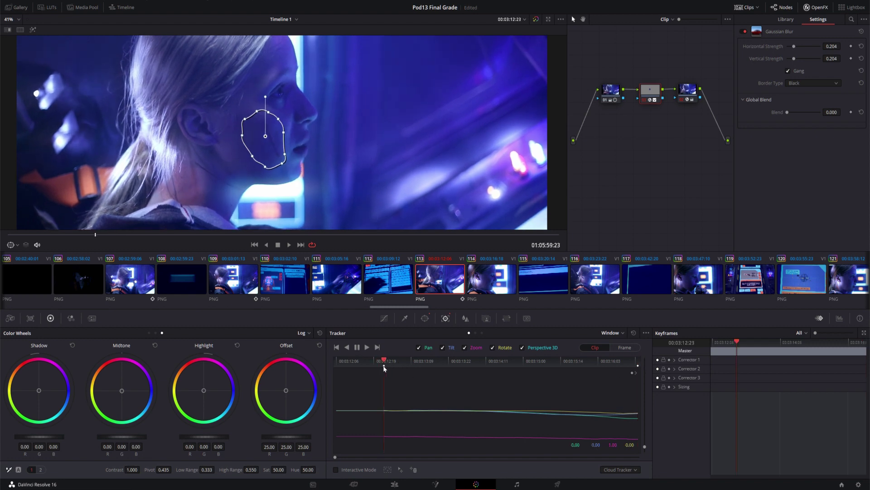
Save the project, then undo a faulty reverse-track pass.
key("ctrl+s")
left_click(348, 347)
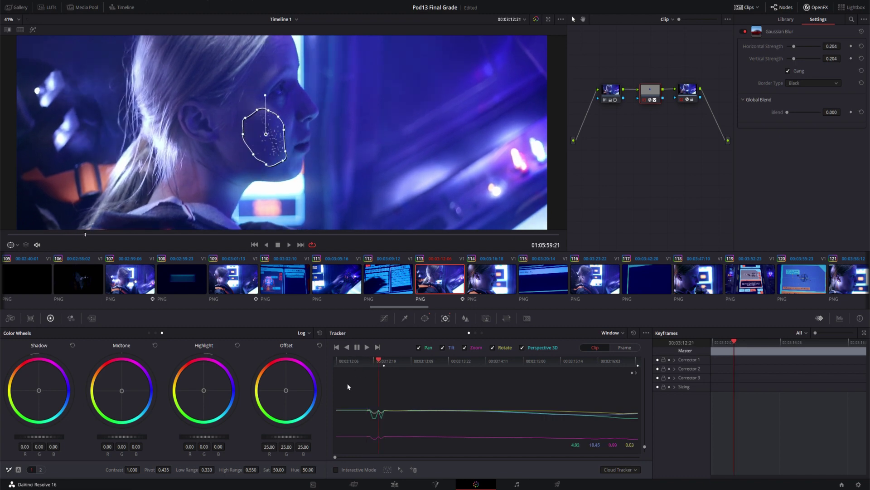
key("ctrl+z")
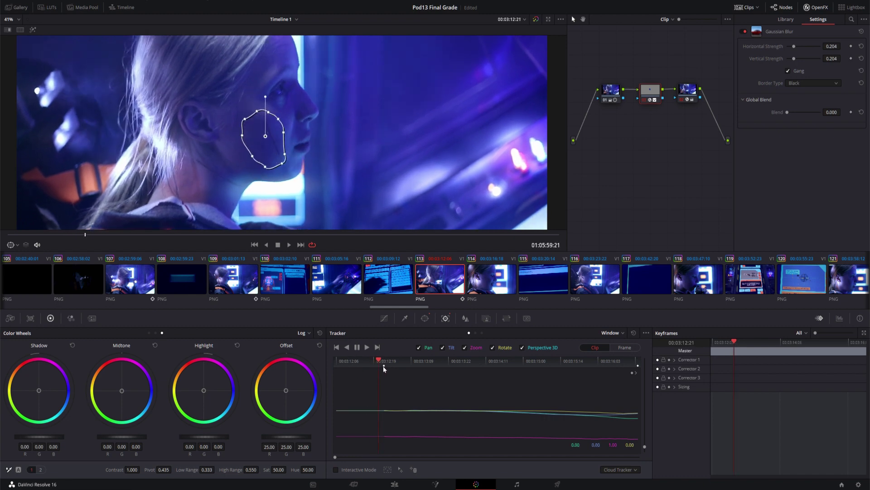
From 00:03:12:23, track the window in reverse to the clip start and play back to verify.
key("Left")
key("Left")
key("Left")
key("Left")
left_click_drag(370, 363, 386, 362)
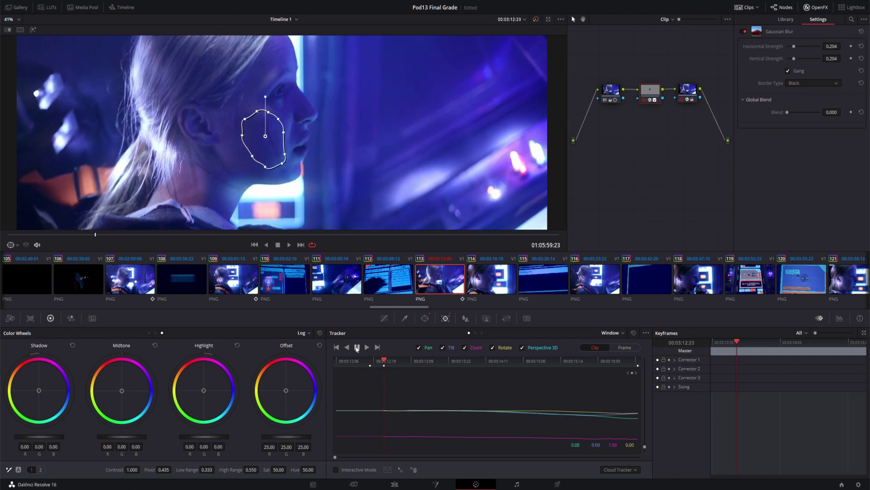
left_click(348, 347)
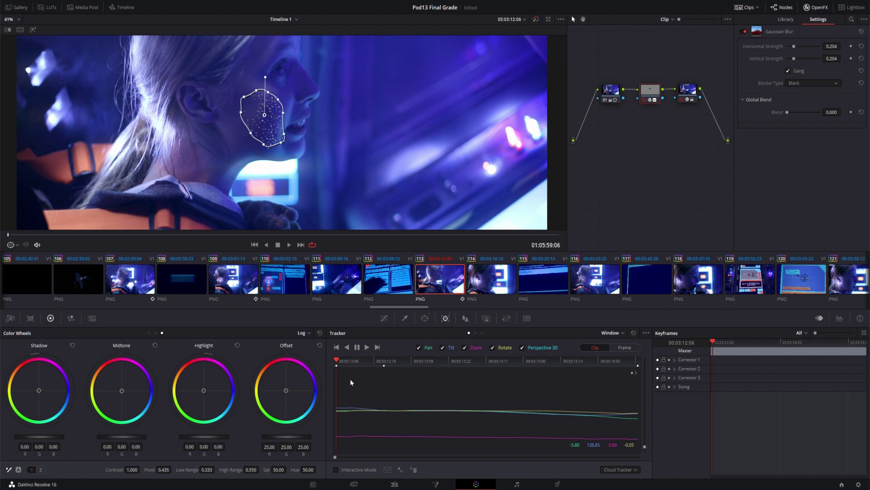
left_click(343, 361)
key("space")
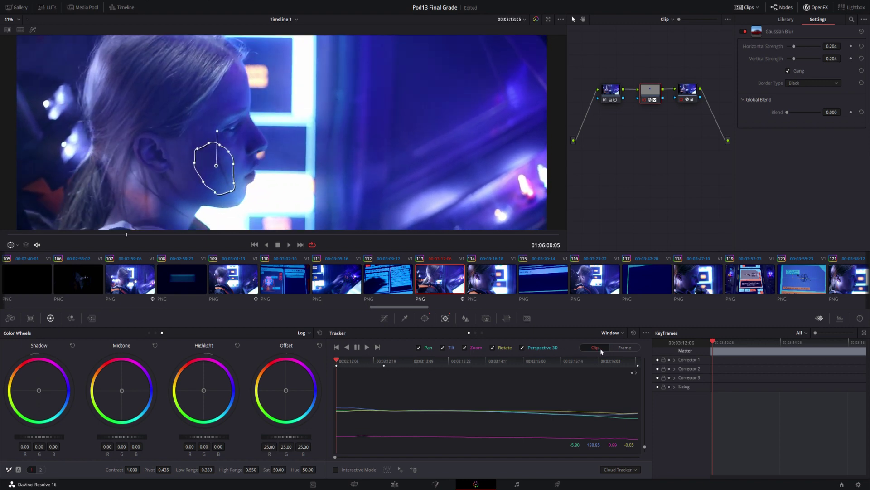
Stop playback at 00:03:13:01 and set the viewer overlay to Off.
left_click(389, 366)
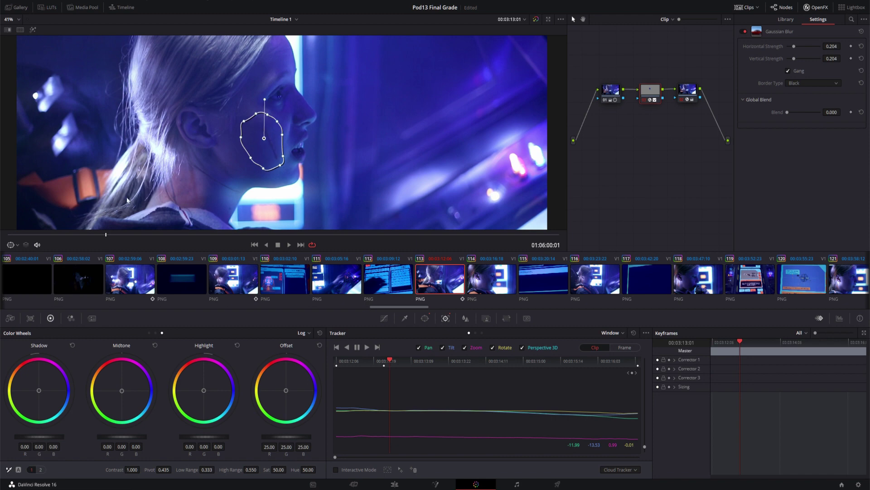
left_click(17, 245)
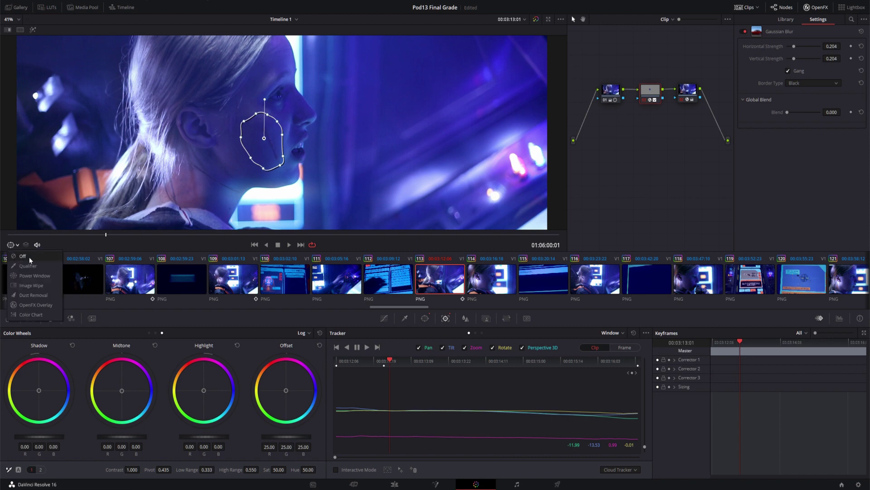
left_click(23, 256)
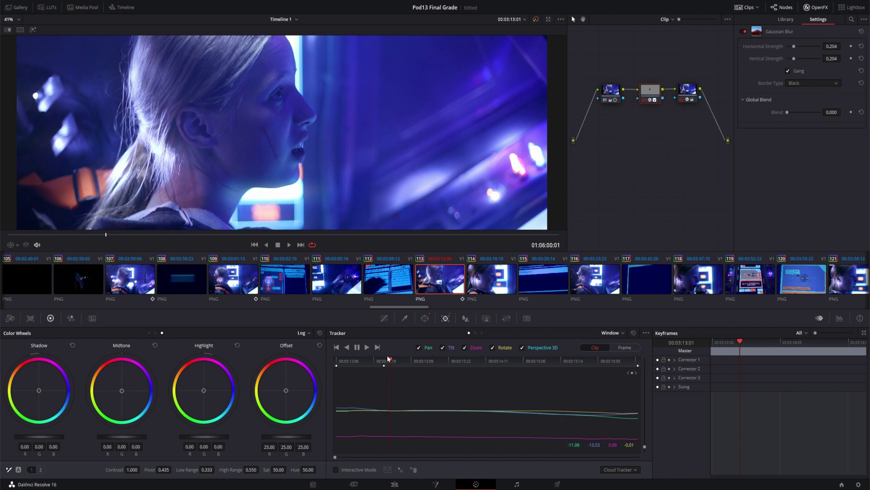
Raise the Gaussian Blur strength to 0.285 while reviewing the shot around 00:03:12:12.
left_click_drag(385, 361, 337, 361)
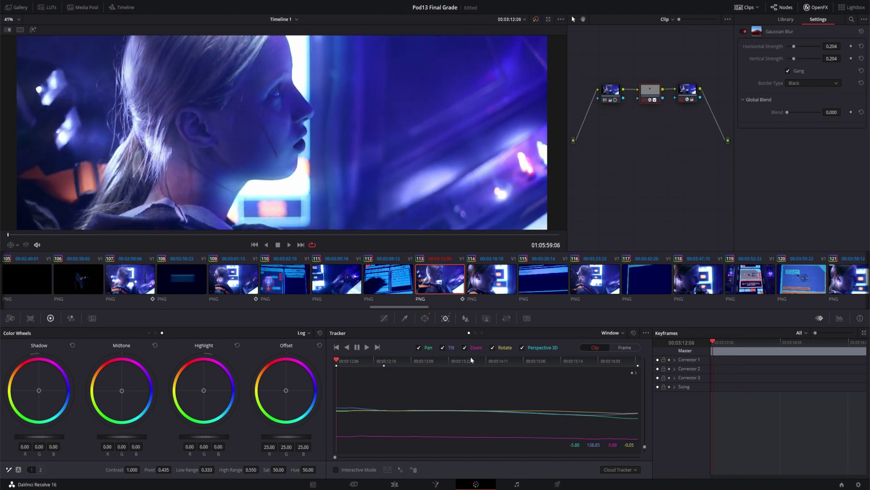
key("space")
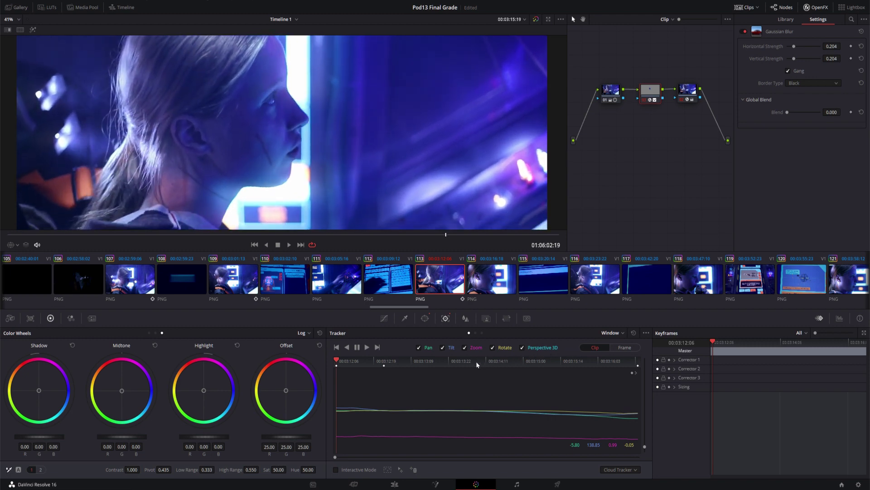
left_click_drag(345, 365, 352, 366)
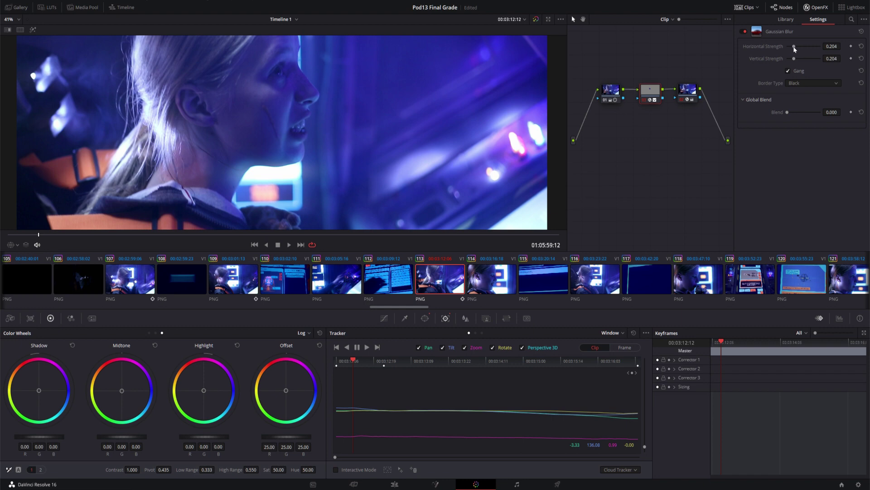
left_click_drag(794, 47, 797, 46)
key("space")
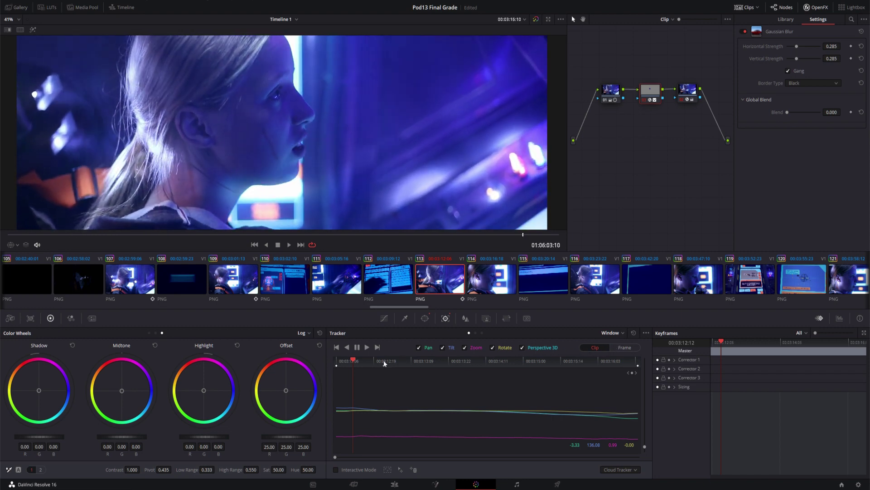
left_click_drag(361, 360, 420, 360)
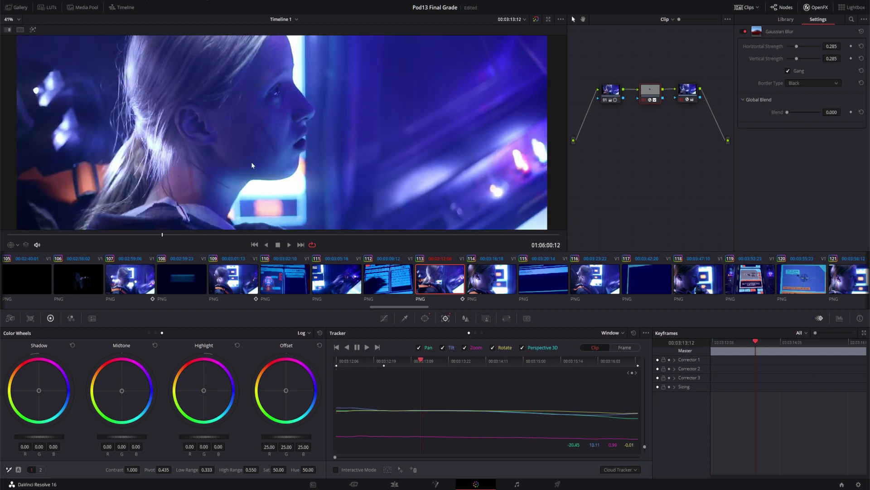
Feather the cheek window's inner and outer softness, then hide the window outline.
scroll(279, 170, "up", 4)
scroll(279, 124, "up", 2)
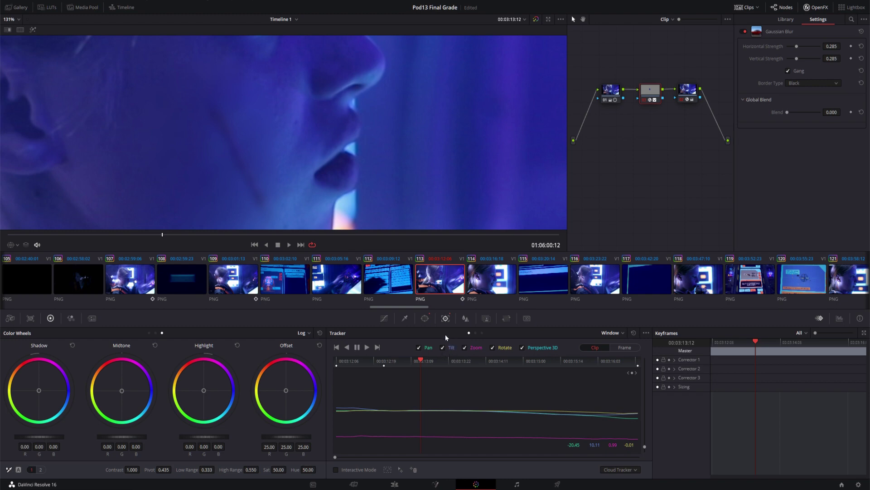
left_click(425, 318)
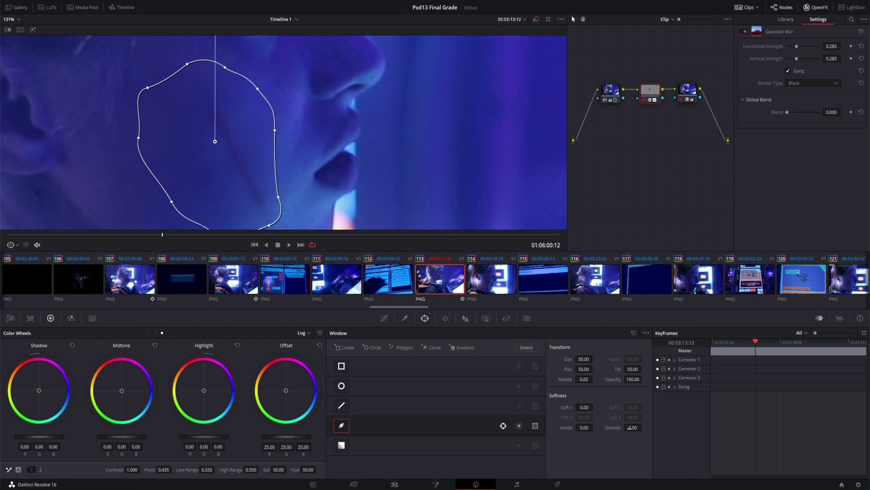
left_click_drag(633, 427, 664, 427)
left_click_drag(584, 427, 608, 427)
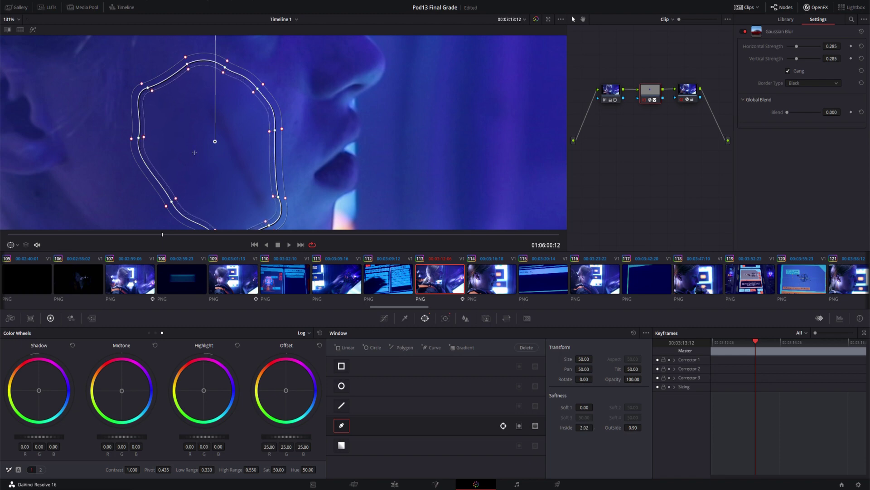
left_click(15, 245)
left_click(21, 259)
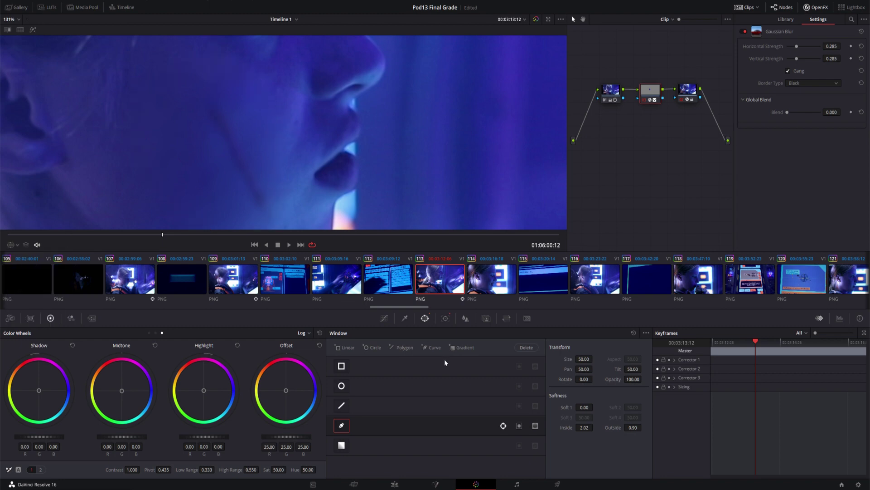
At 00:03:13:02, raise softness to Inside 3.58 and Outside 2.92 and lower blur strength to 0.214.
mouse_move(161, 235)
left_mouse_down()
mouse_move(116, 235)
mouse_move(168, 240)
left_mouse_up()
left_click_drag(633, 427, 643, 427)
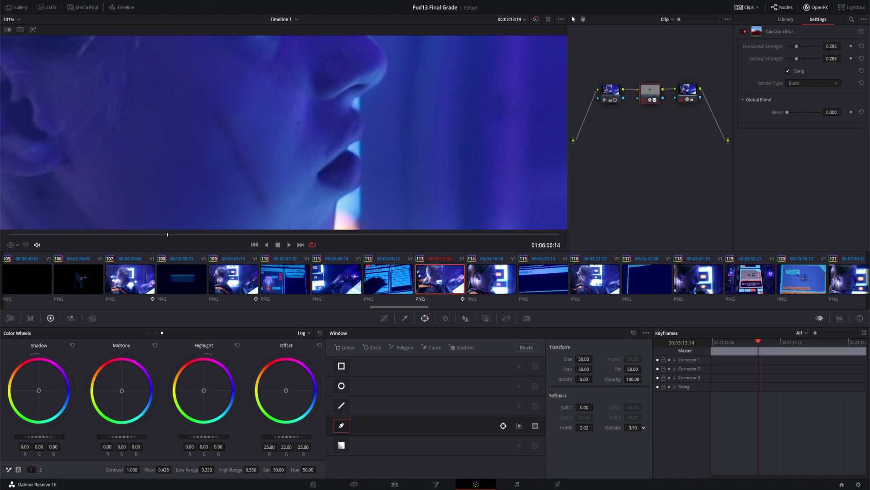
scroll(259, 155, "down", 5)
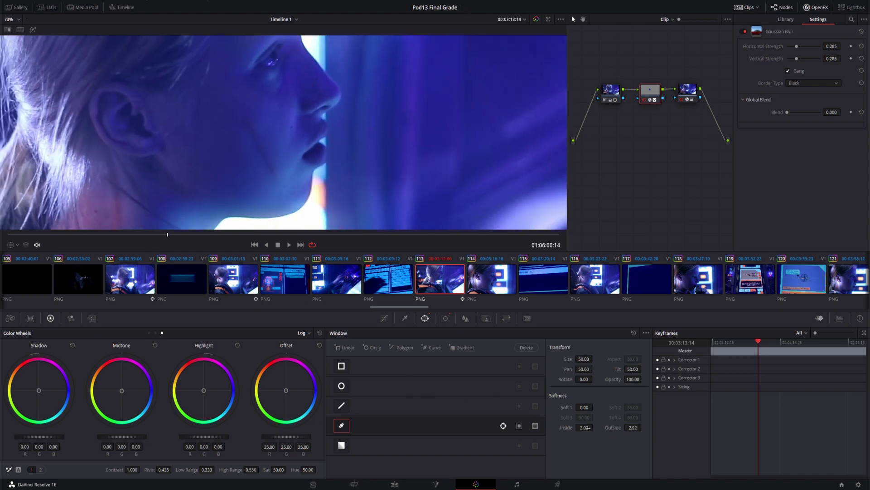
left_click_drag(588, 428, 596, 426)
left_click_drag(797, 47, 797, 47)
mouse_move(796, 47)
left_mouse_down()
mouse_move(754, 55)
mouse_move(794, 58)
left_mouse_up()
left_click(154, 234)
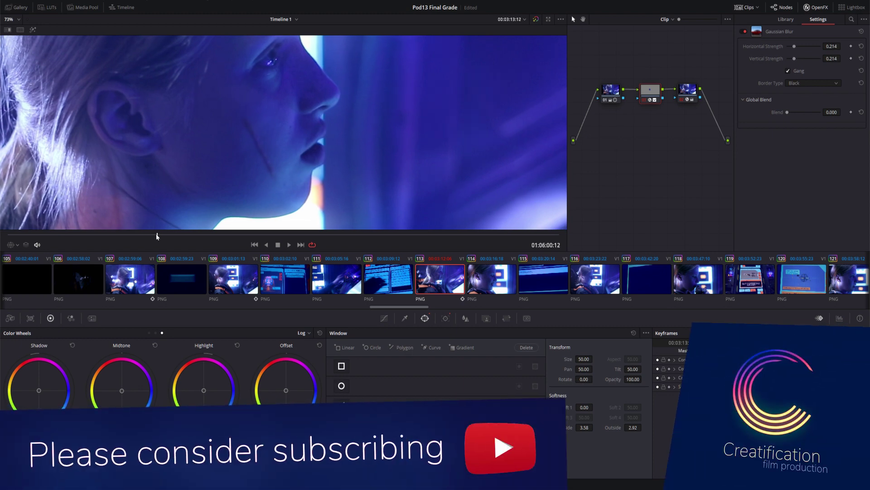
left_click_drag(153, 234, 85, 234)
scroll(302, 183, "down", 5)
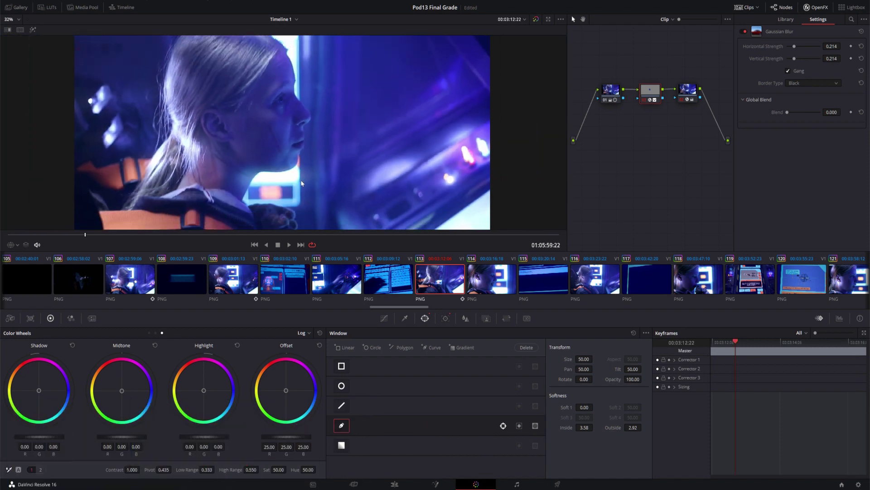